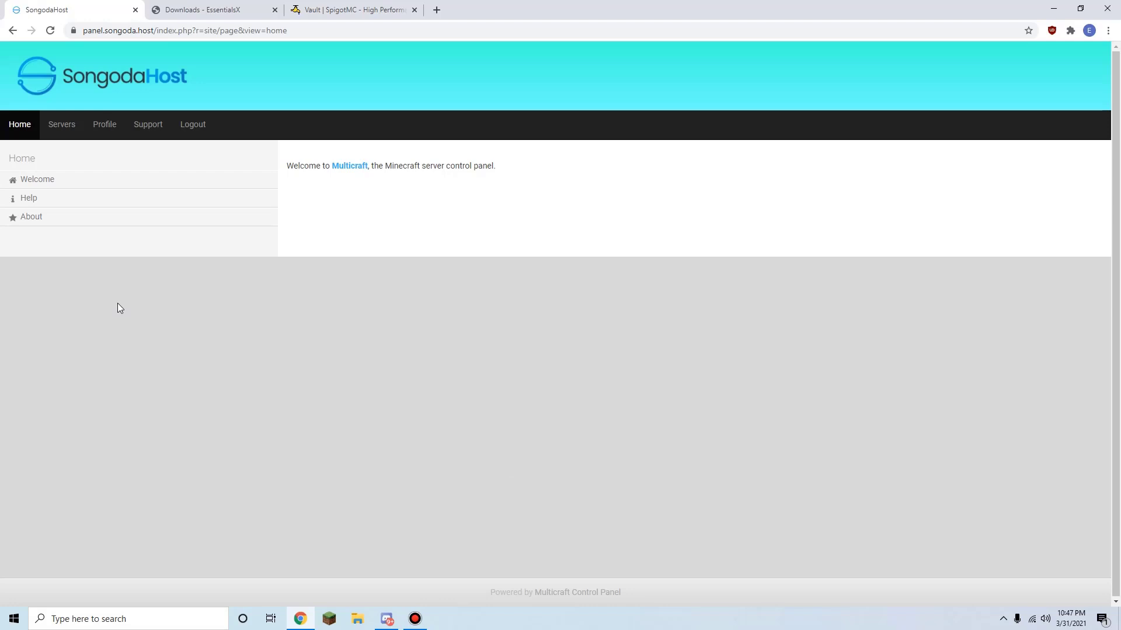
# Step: Go to the Minecraft server's overview page from the Multicraft home page
pyautogui.click(70, 134)
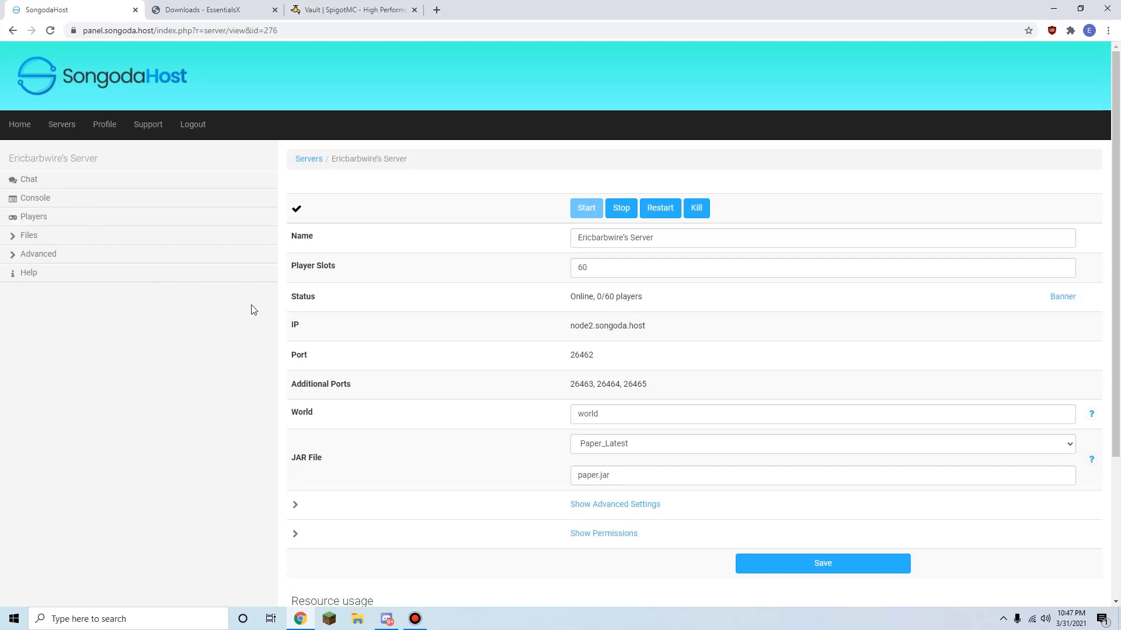
# Step: Log in to FTP File Access and browse into the server's plugins directory
pyautogui.click(90, 235)
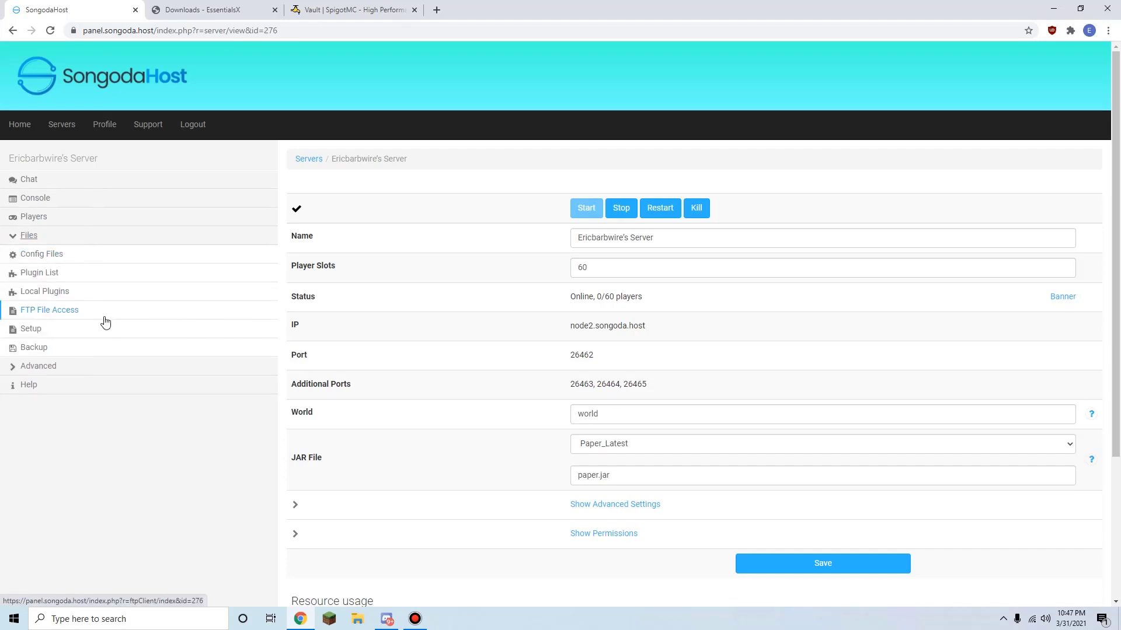
pyautogui.click(105, 318)
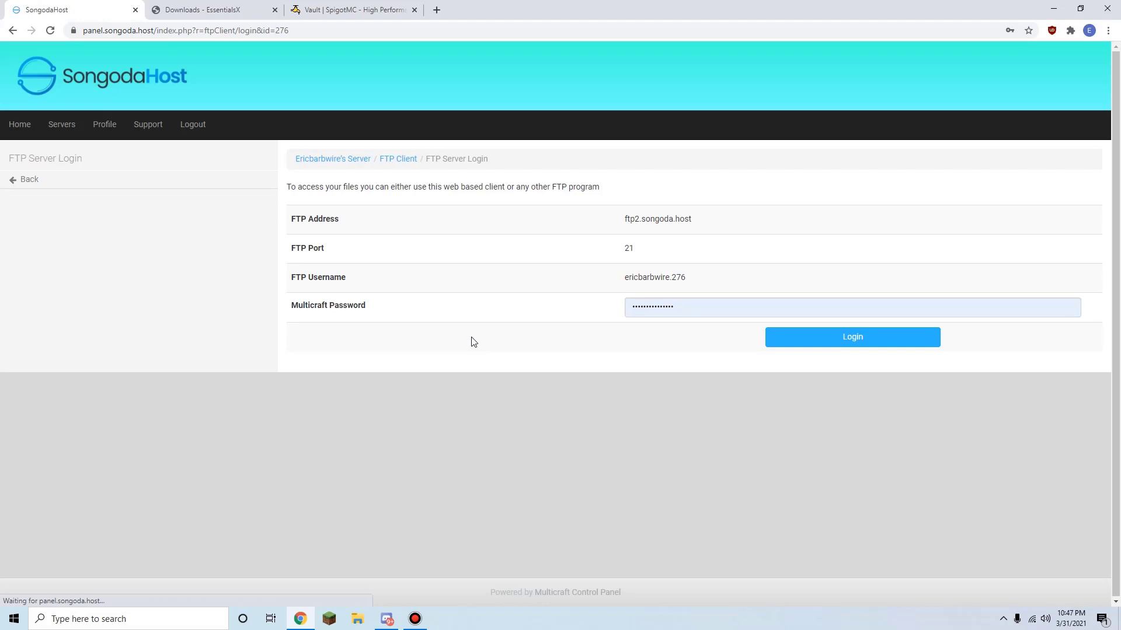
pyautogui.click(799, 335)
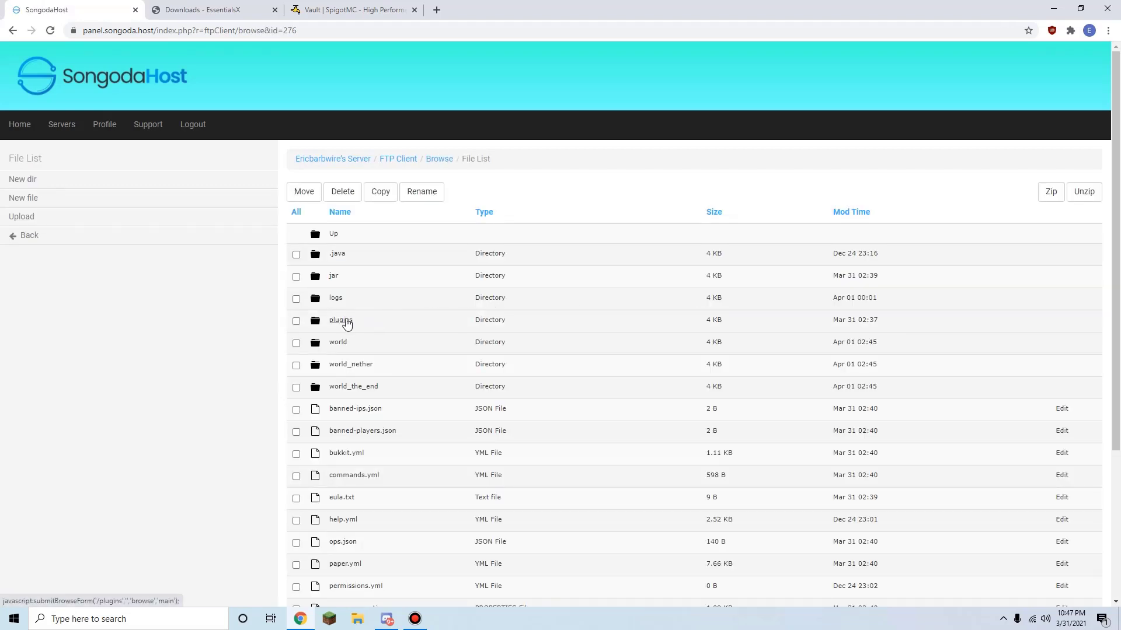
pyautogui.click(346, 321)
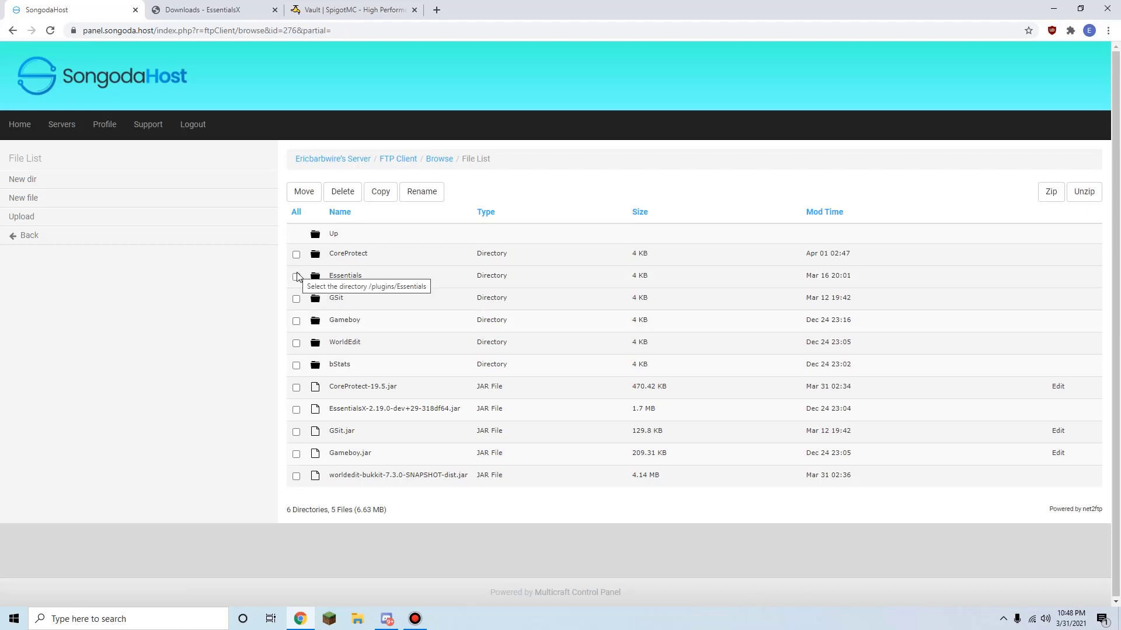
# Step: Download Vault.jar from its SpigotMC page, keeping it despite the safety warning
pyautogui.click(302, 6)
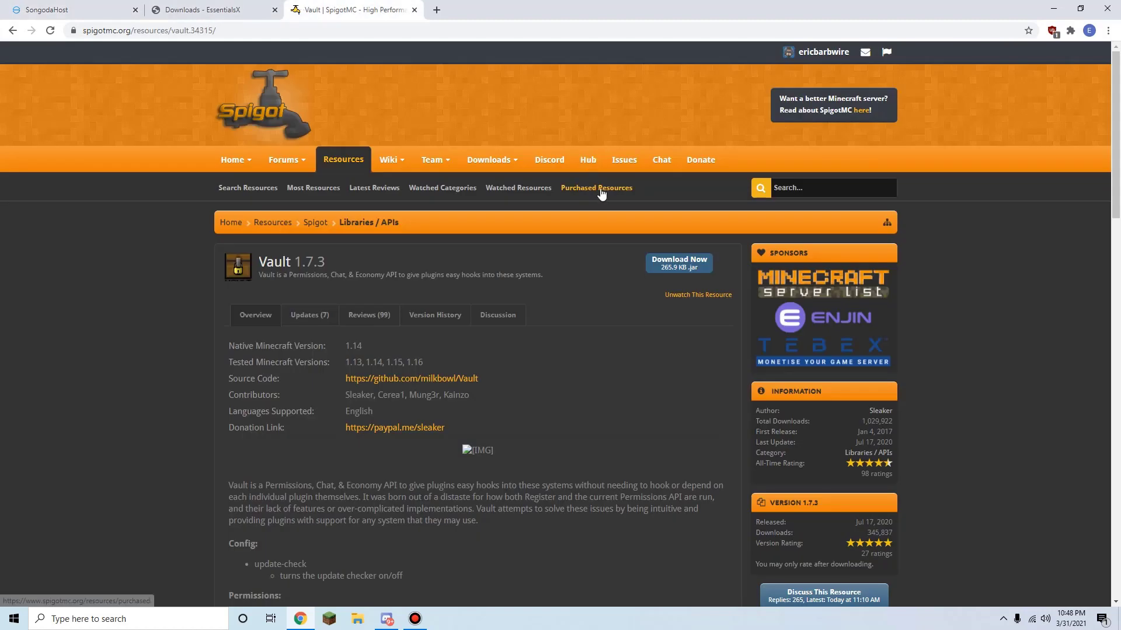
pyautogui.click(690, 264)
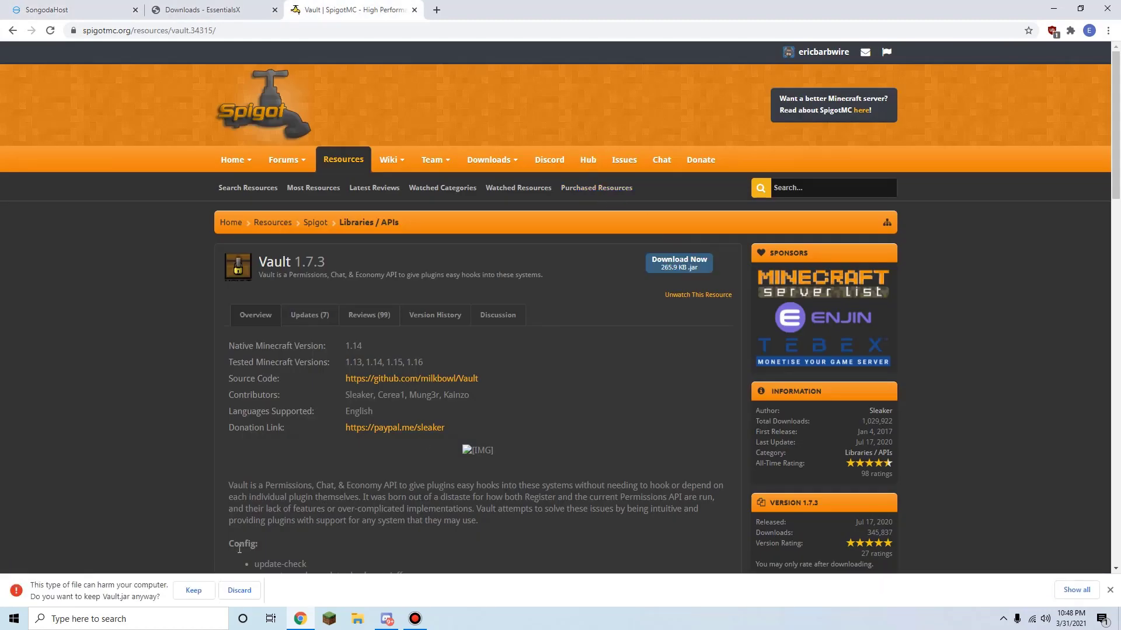
pyautogui.click(190, 589)
# Step: Download and keep the core EssentialsX 2.19.0-dev+100-d757877 jar
pyautogui.click(248, 7)
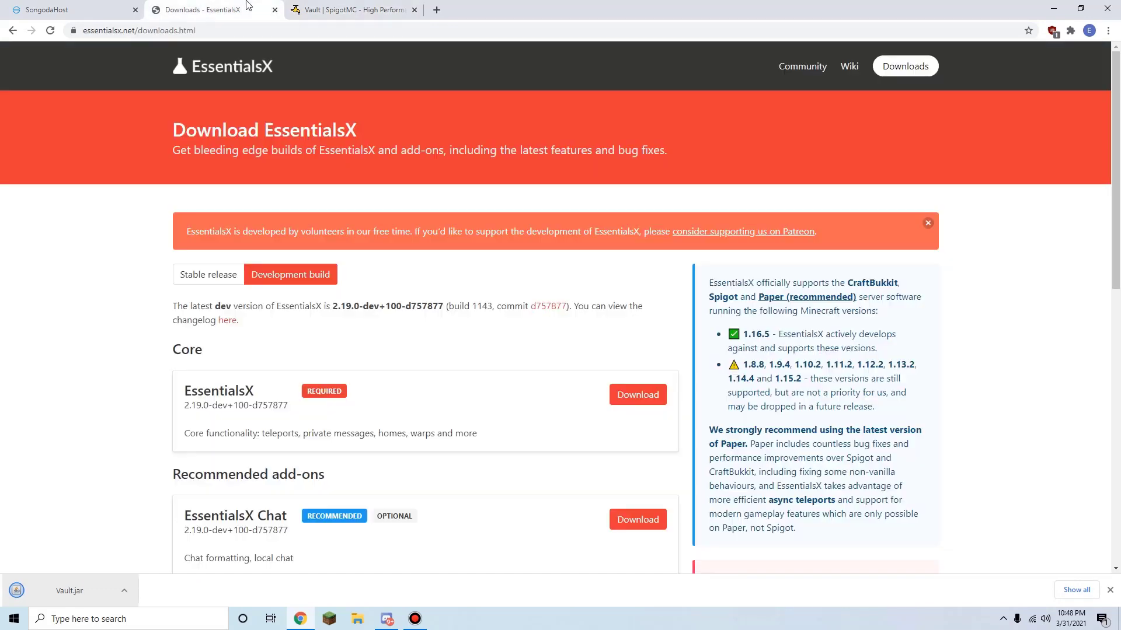
pyautogui.scroll(-1, 418, 301)
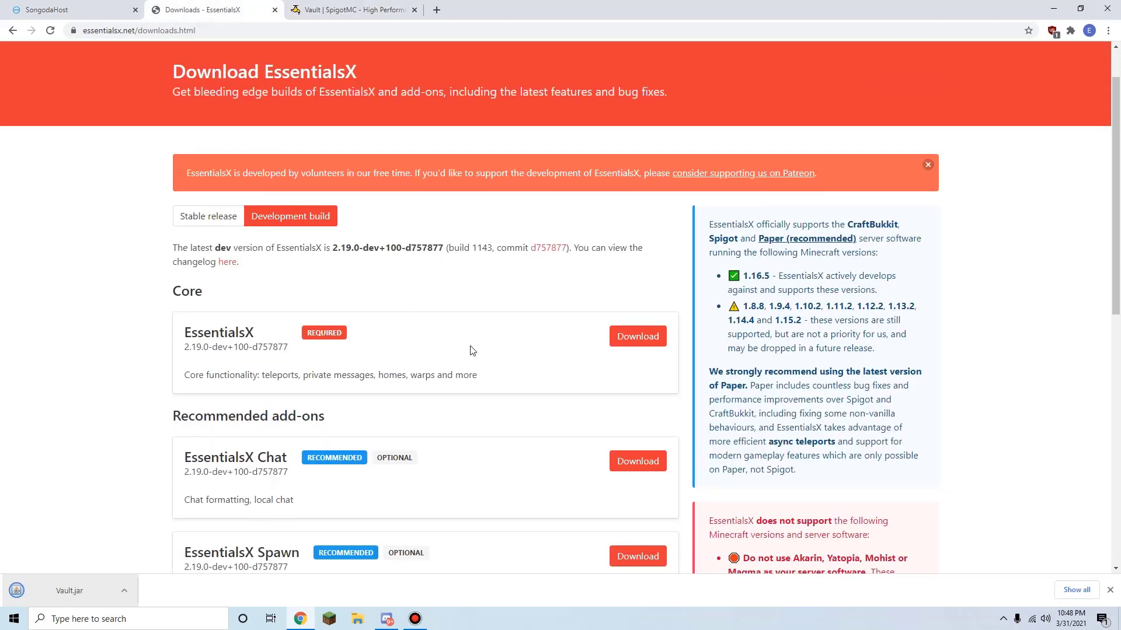
pyautogui.click(622, 341)
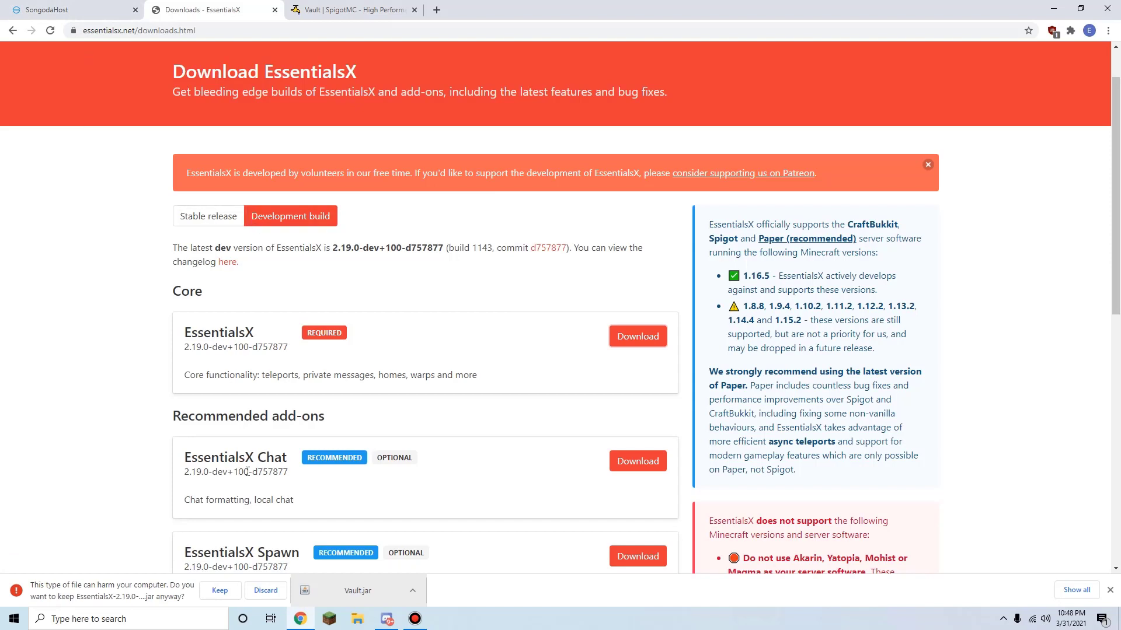
pyautogui.click(228, 590)
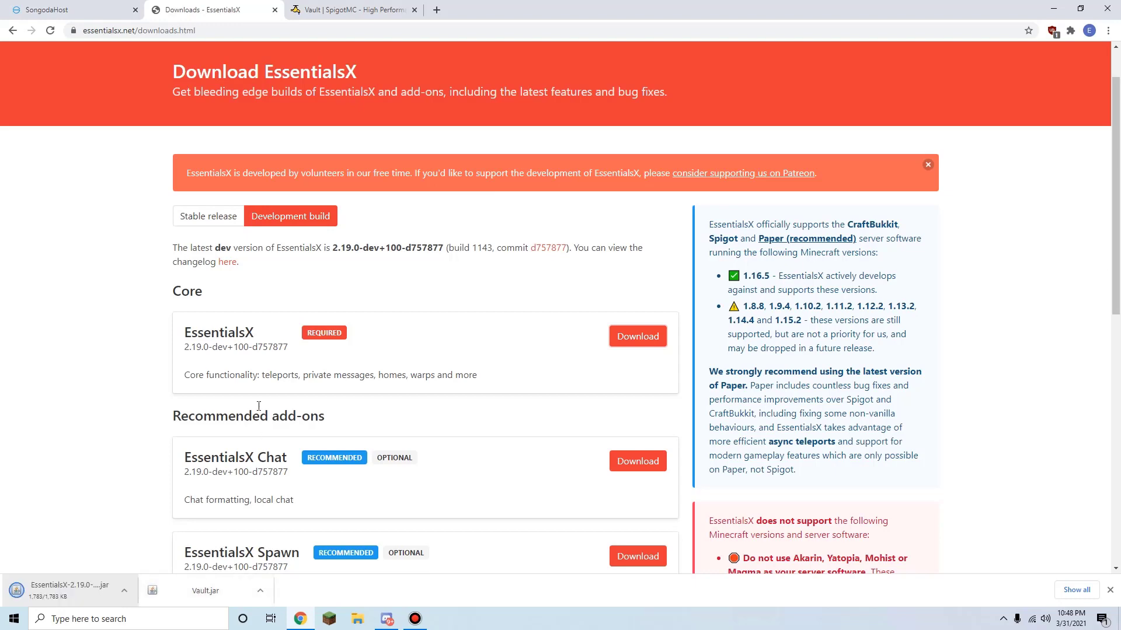
pyautogui.click(49, 5)
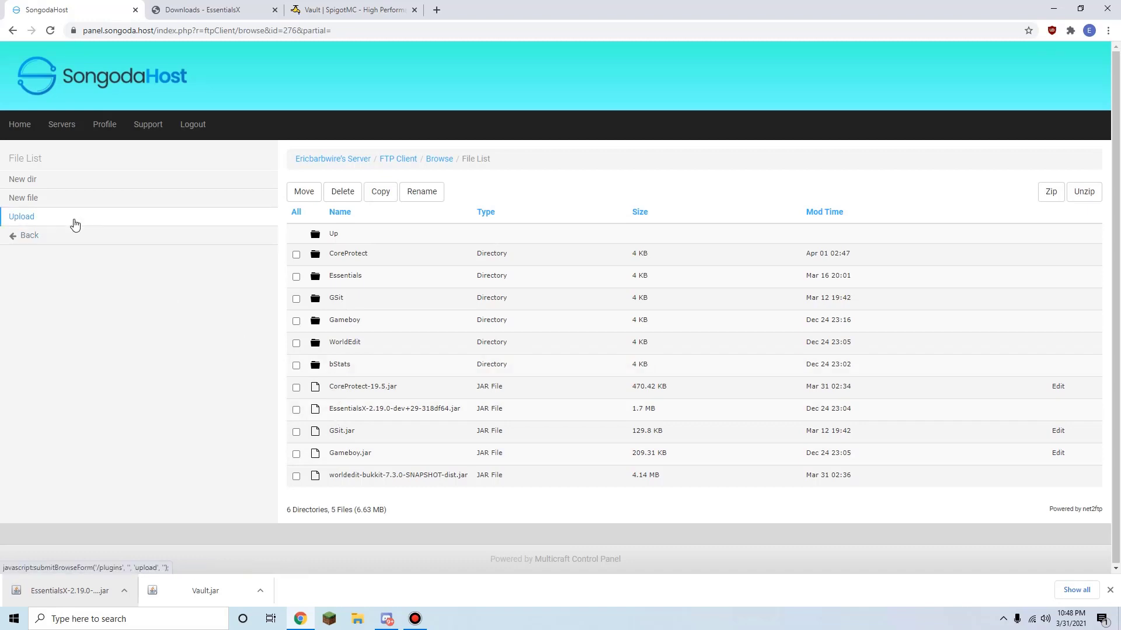
# Step: Upload EssentialsX-2.19.0-dev+100-d757877.jar and Vault.jar from Downloads into the plugins folder
pyautogui.click(74, 221)
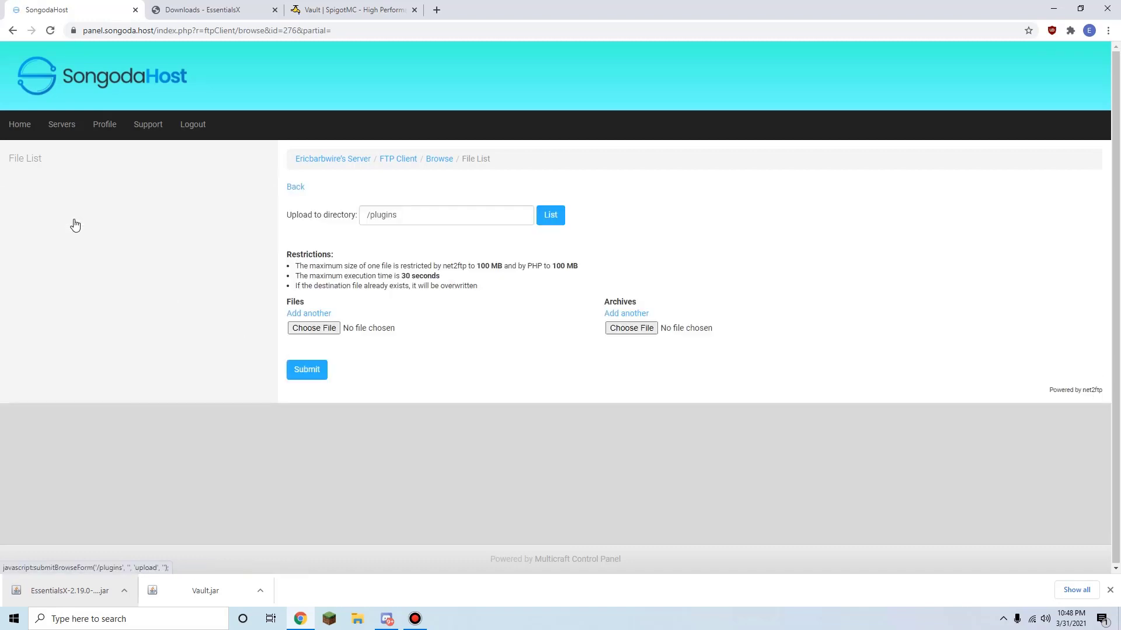
pyautogui.click(309, 330)
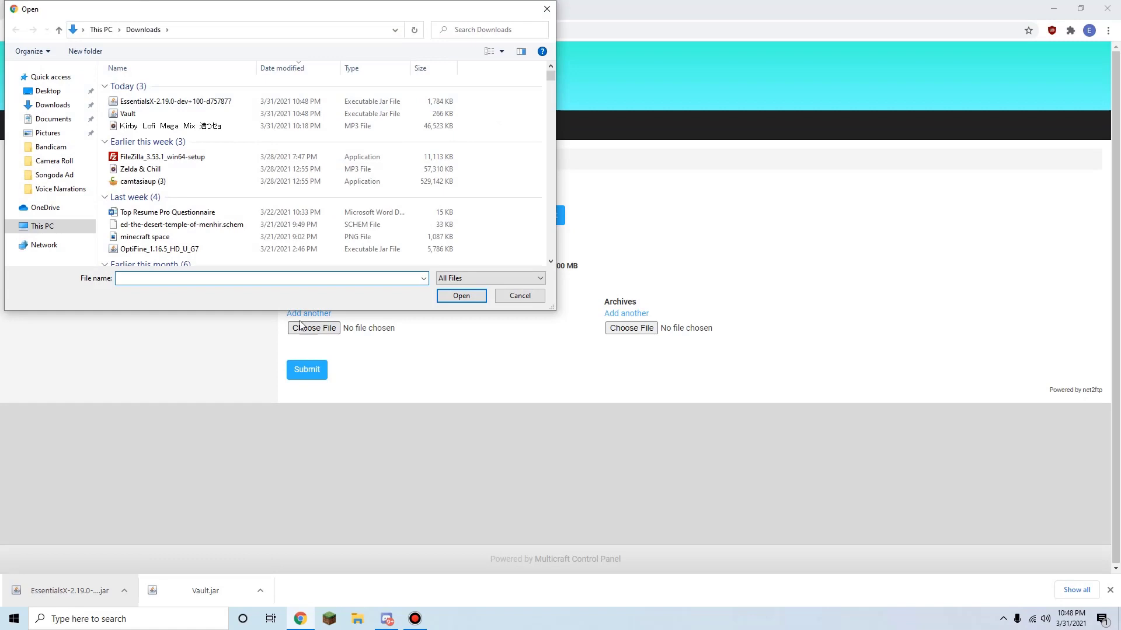
pyautogui.doubleClick(157, 102)
pyautogui.click(328, 362)
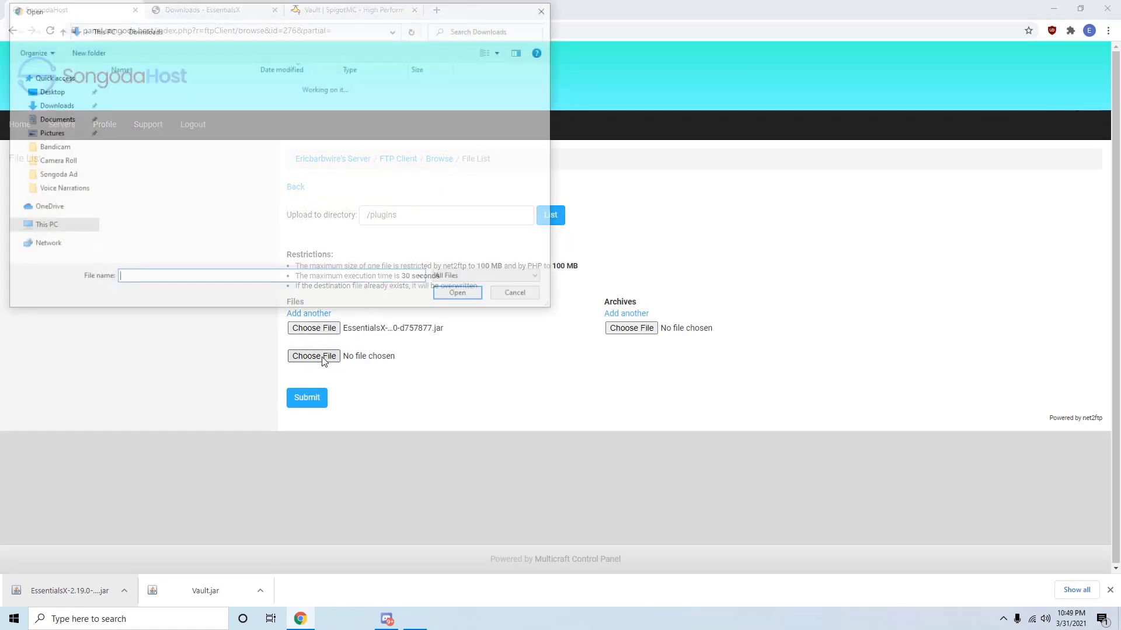
pyautogui.click(172, 116)
pyautogui.doubleClick(172, 116)
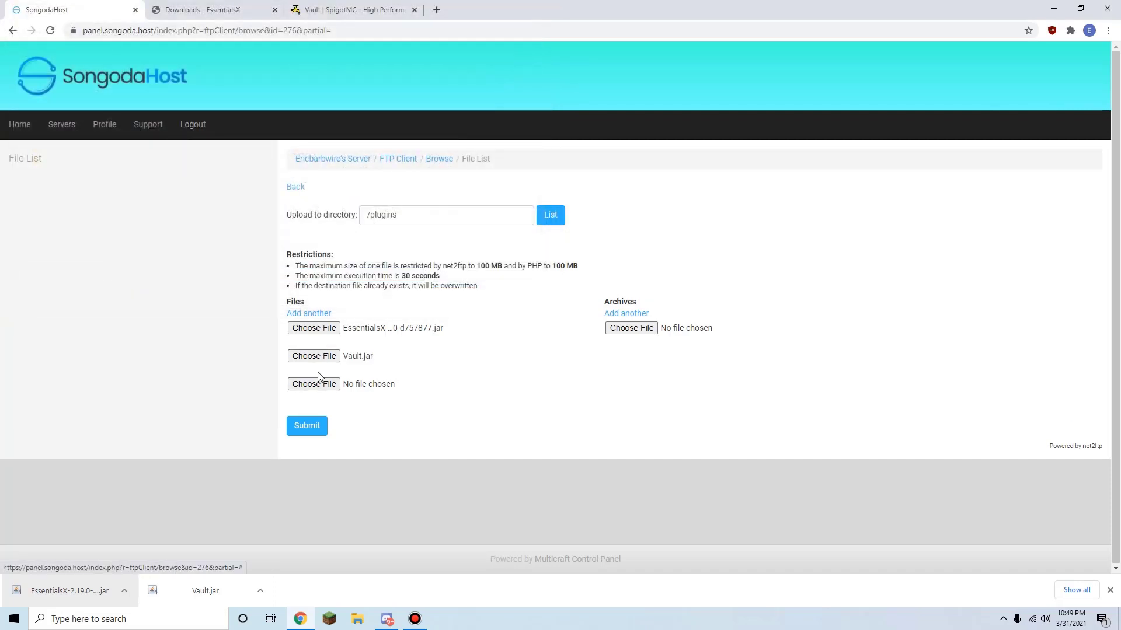
pyautogui.click(322, 428)
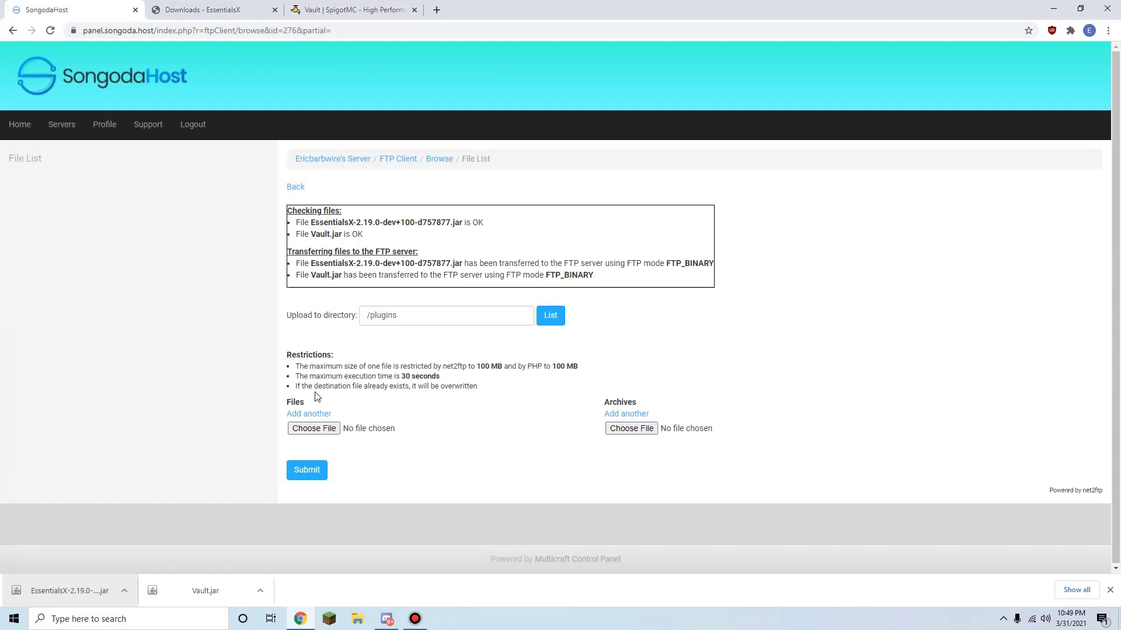
pyautogui.moveTo(410, 263); pyautogui.dragTo(638, 280)
pyautogui.click(638, 280)
pyautogui.click(296, 187)
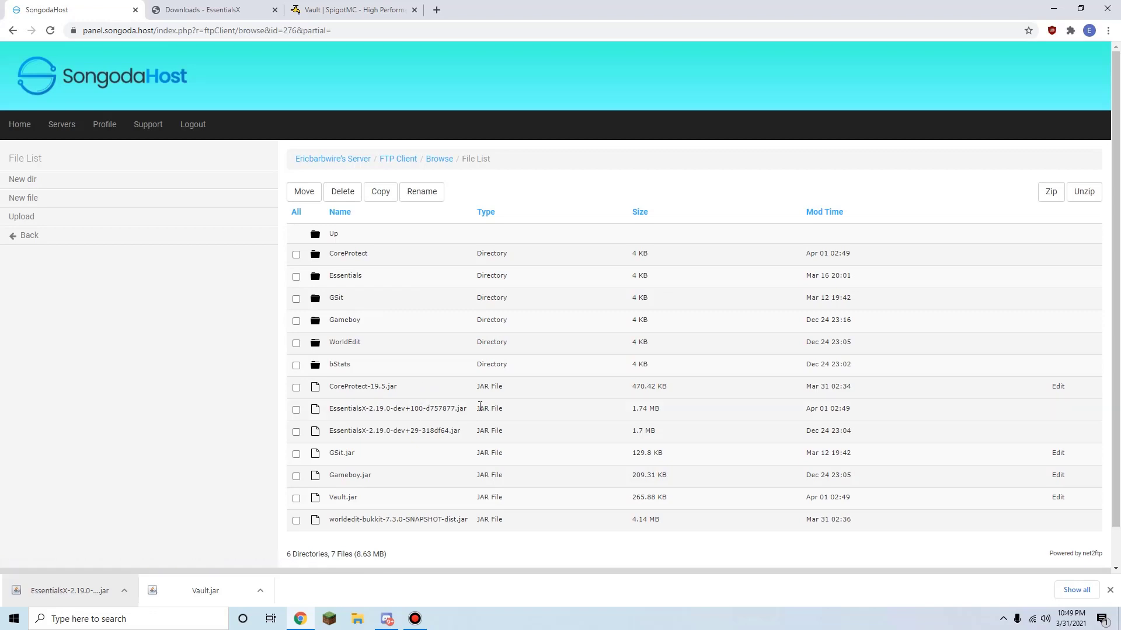
# Step: Delete EssentialsX-2.19.0-dev+29-318df64.jar from the plugins folder and return to the file list
pyautogui.moveTo(480, 407); pyautogui.dragTo(490, 431)
pyautogui.click(873, 425)
pyautogui.click(488, 430)
pyautogui.click(296, 432)
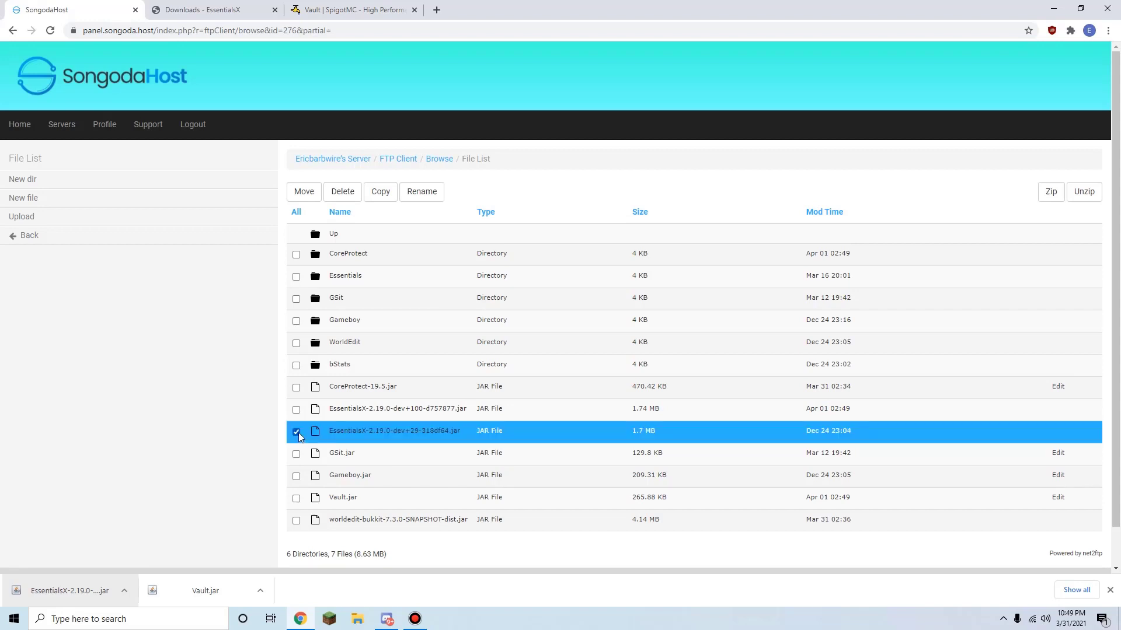
pyautogui.click(342, 192)
pyautogui.click(312, 275)
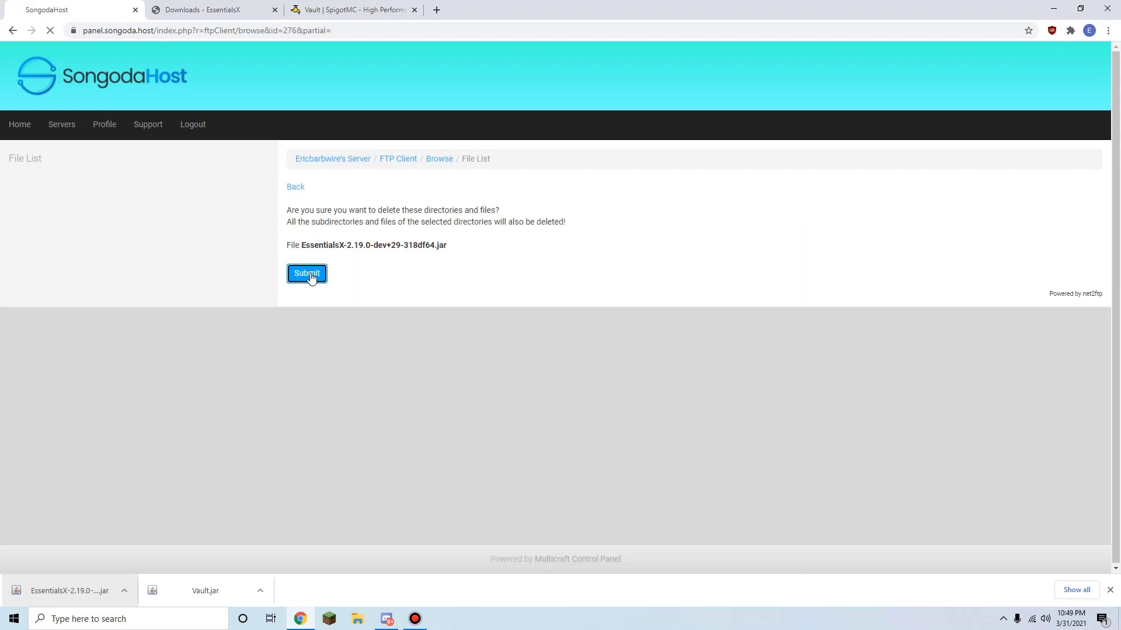
pyautogui.click(296, 188)
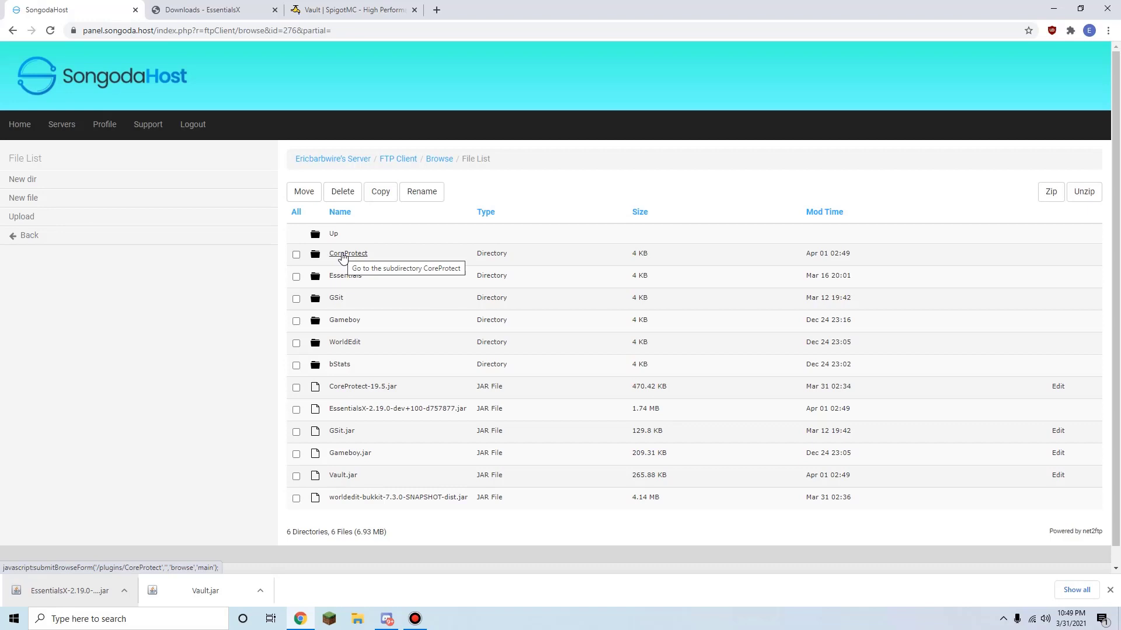
# Step: Restart the server from its overview page to load the new plugins
pyautogui.click(68, 128)
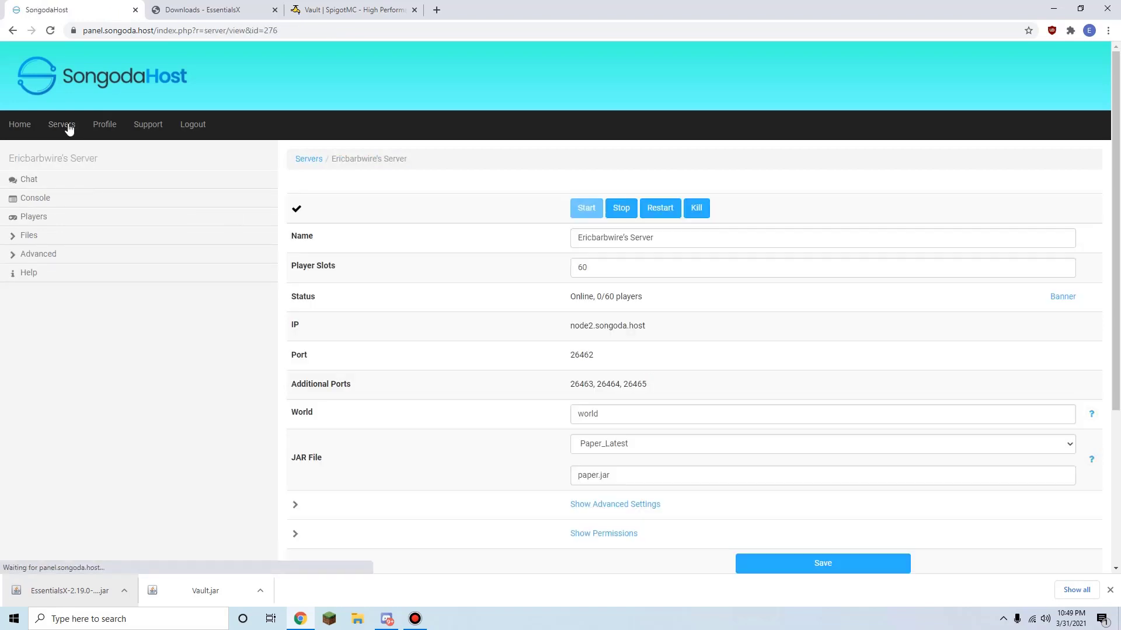
pyautogui.click(659, 213)
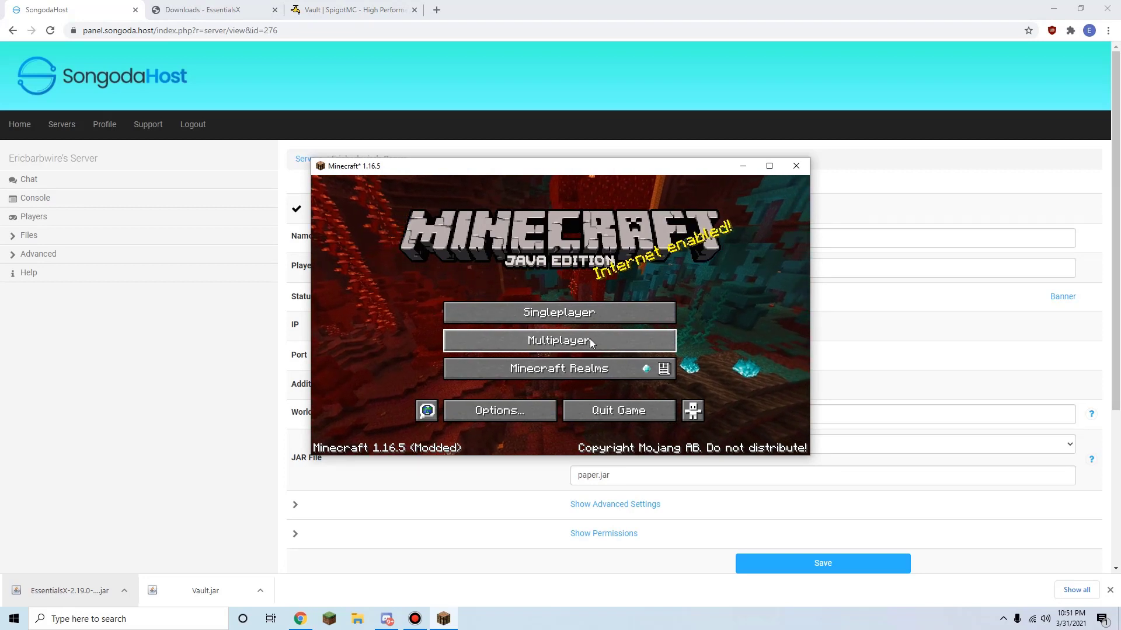
# Step: Join SongodaHost Server from the Multiplayer server list
pyautogui.click(575, 340)
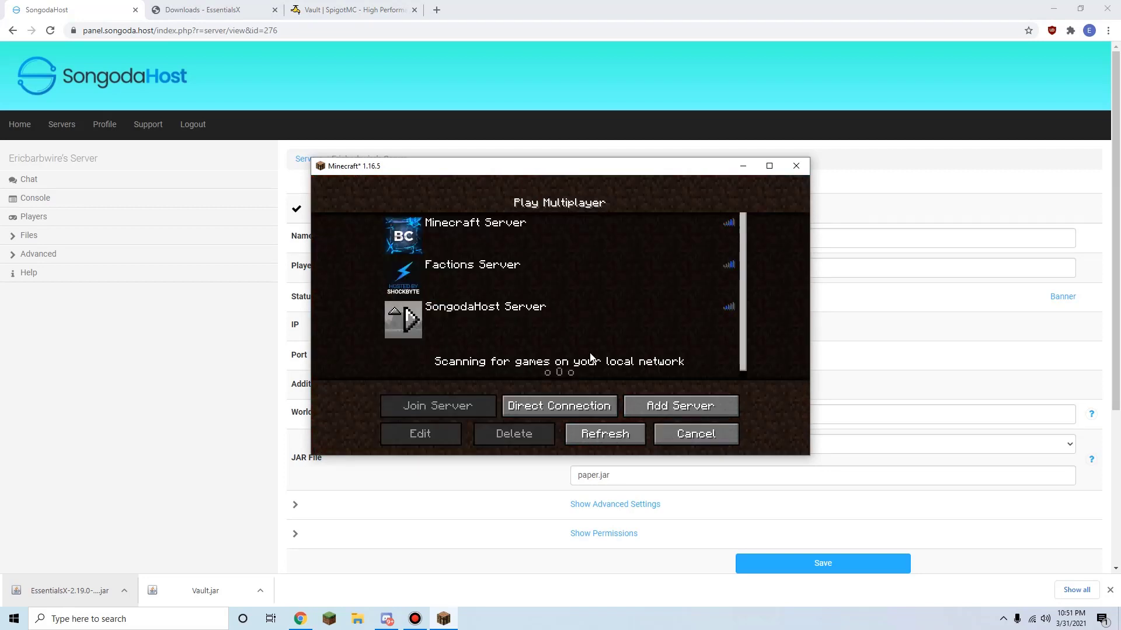
pyautogui.click(558, 319)
pyautogui.doubleClick(558, 314)
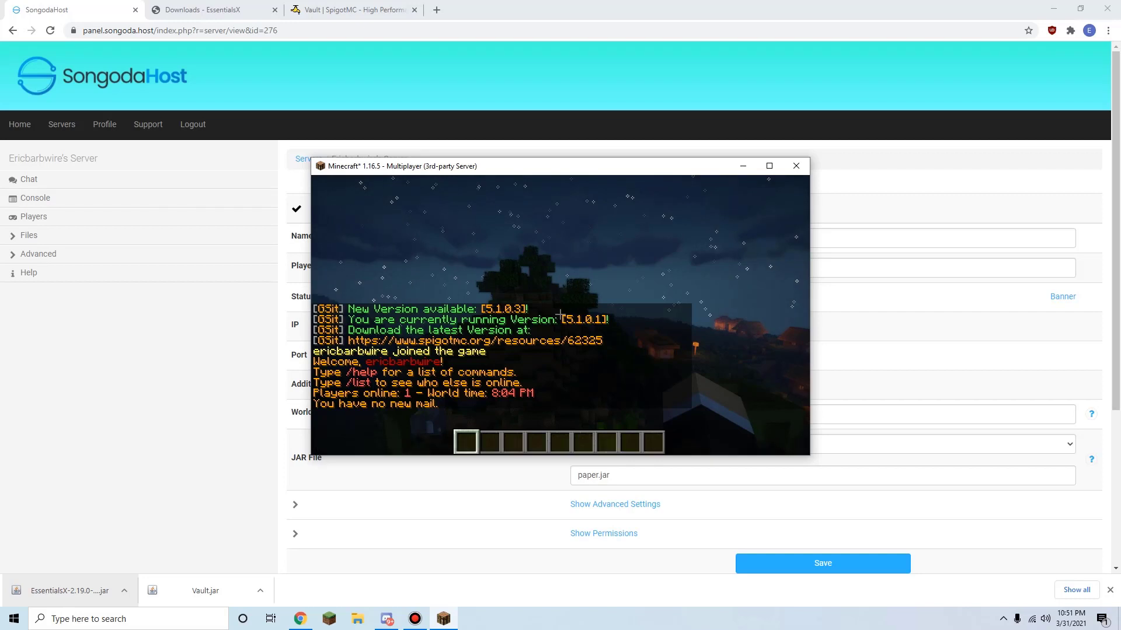
# Step: Run /plugins in chat to confirm Essentials, Vault and the other plugins are loaded
pyautogui.press('/')
pyautogui.write('playerlist')
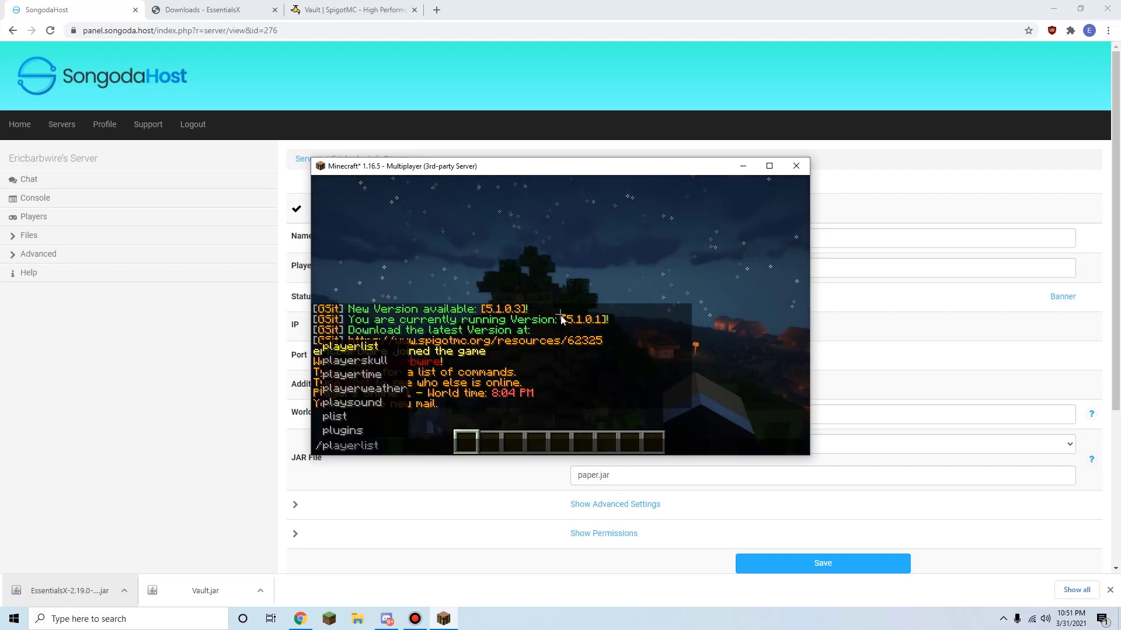
pyautogui.write('ugins')
pyautogui.press('Return')
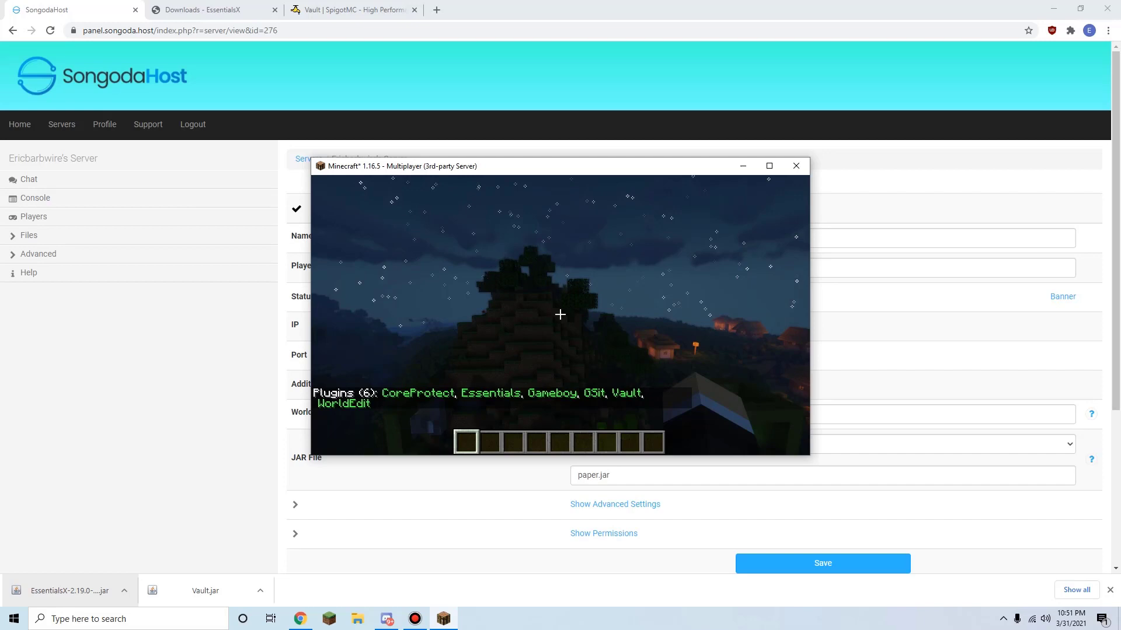
pyautogui.press('/')
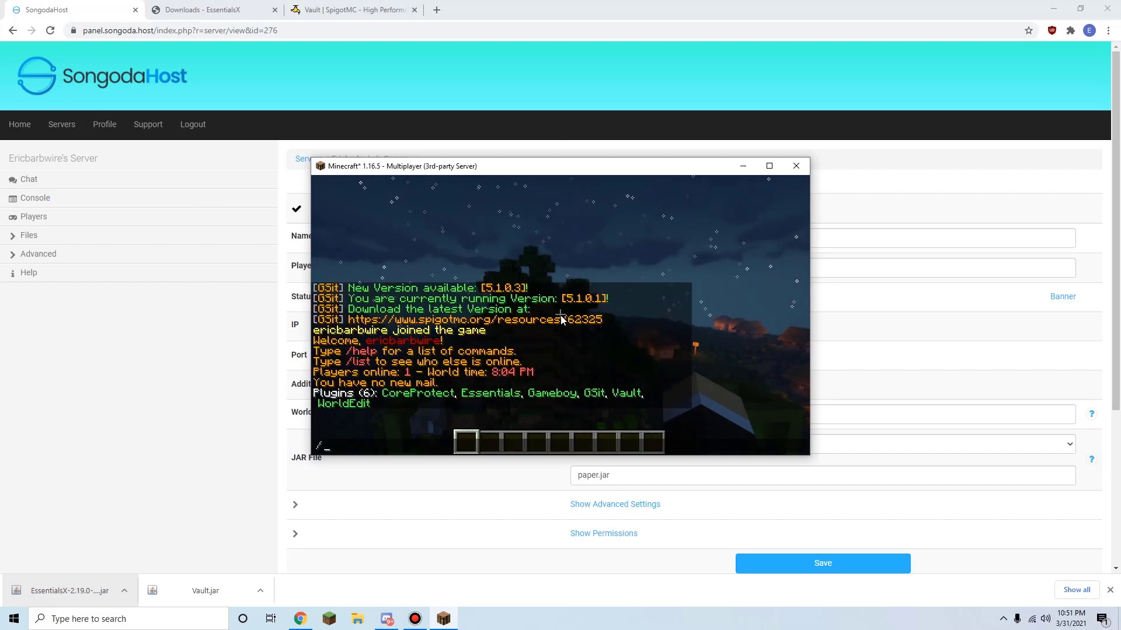
pyautogui.write('pluginss')
pyautogui.press('Return')
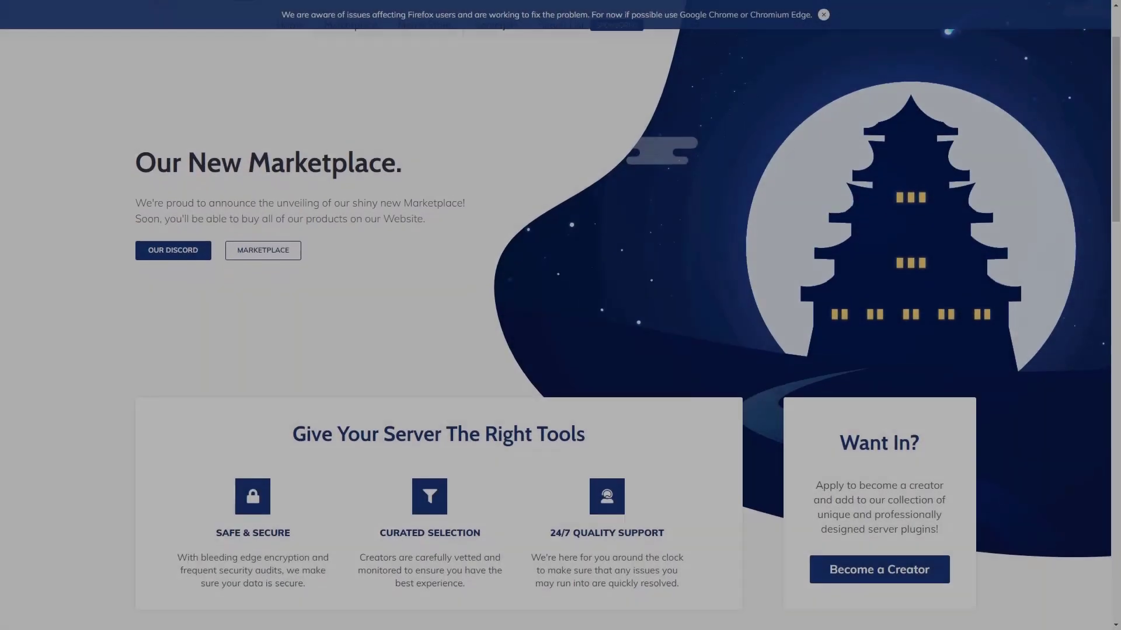
# Step: Scroll the Songoda Marketplace homepage down to Top Rated Plugins, led by FabledSkyBlock
pyautogui.scroll(-4, 560, 315)
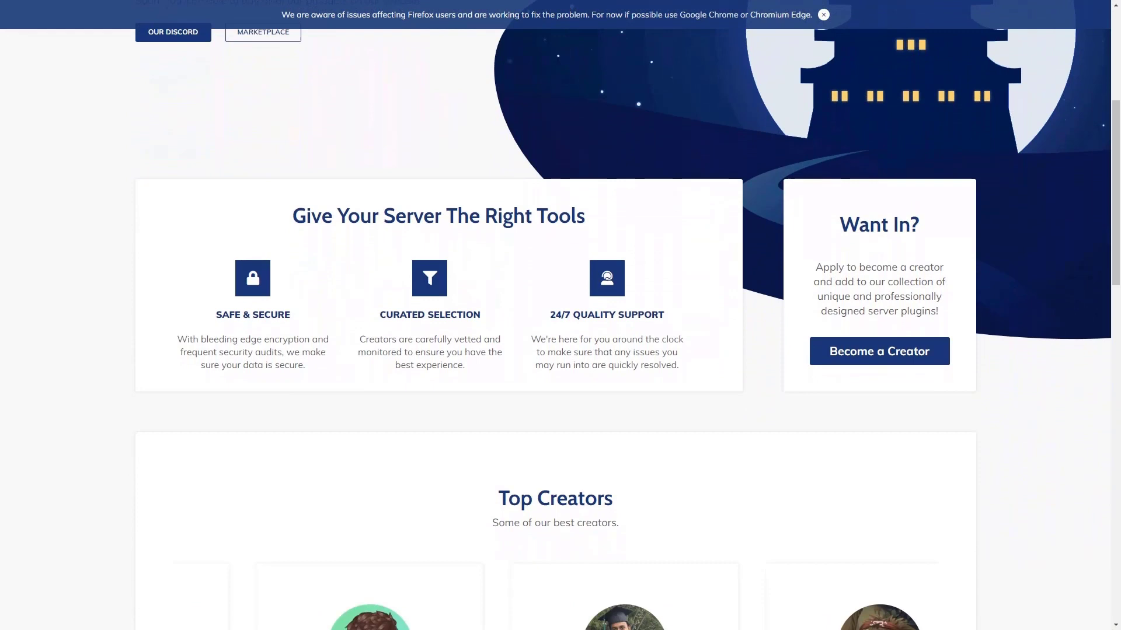
pyautogui.scroll(-4, 560, 315)
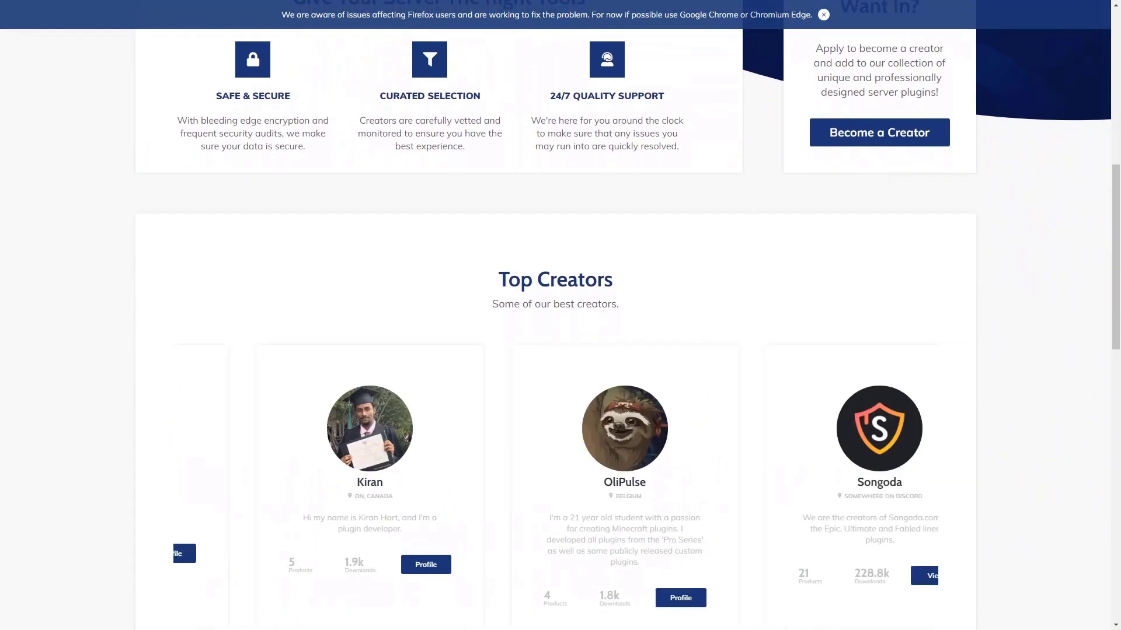
pyautogui.scroll(-4, 561, 315)
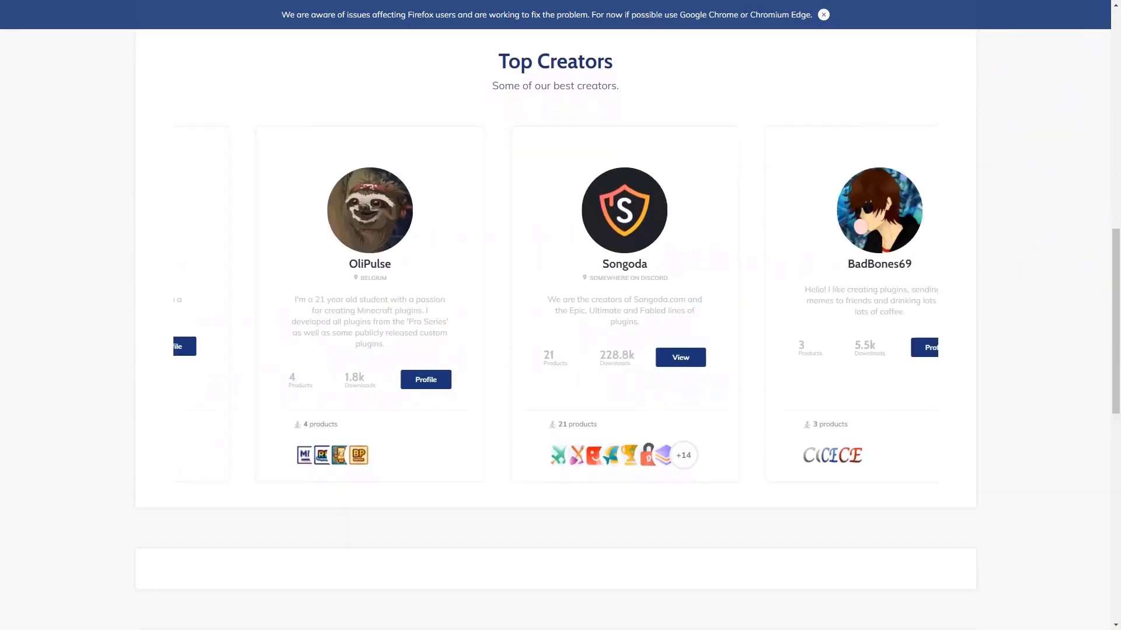
pyautogui.scroll(-4, 560, 315)
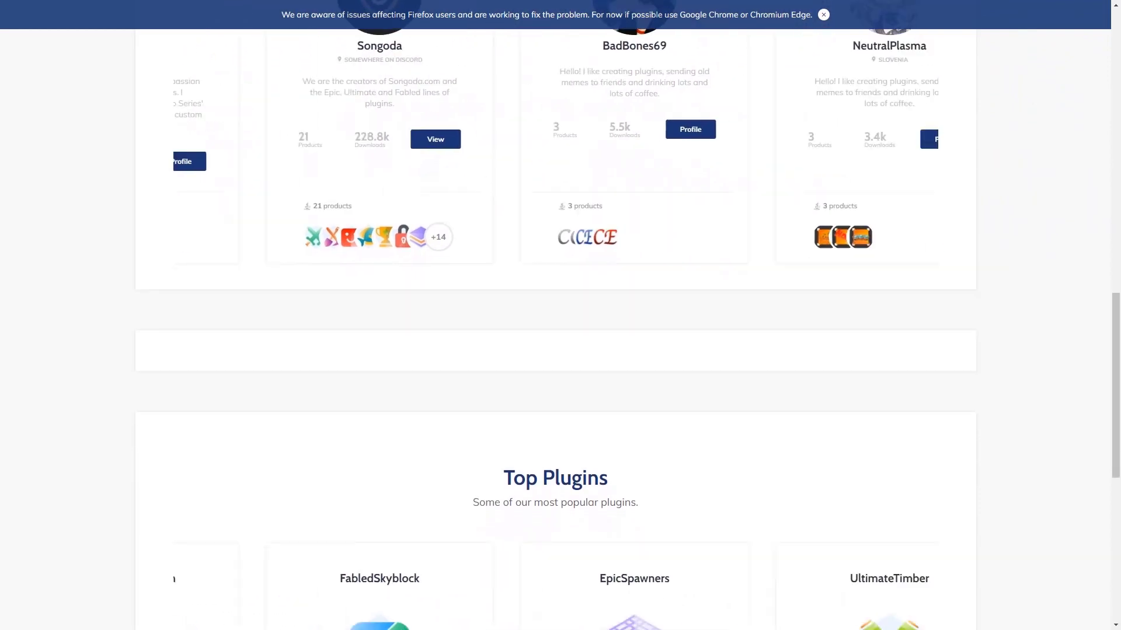
pyautogui.scroll(-3, 560, 316)
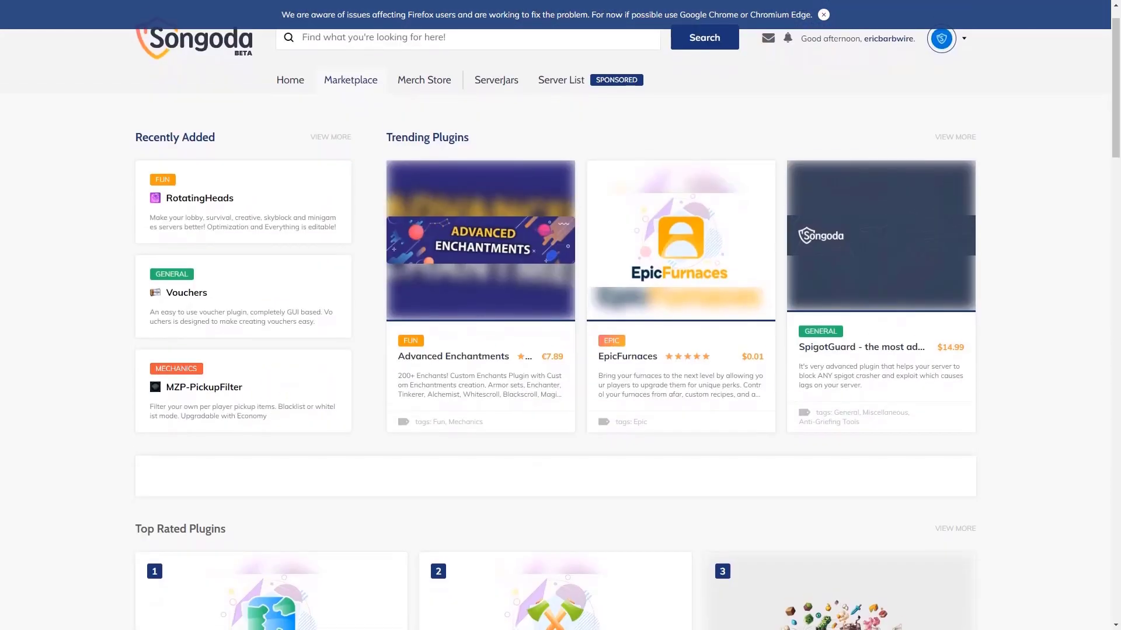
pyautogui.scroll(-3, 561, 315)
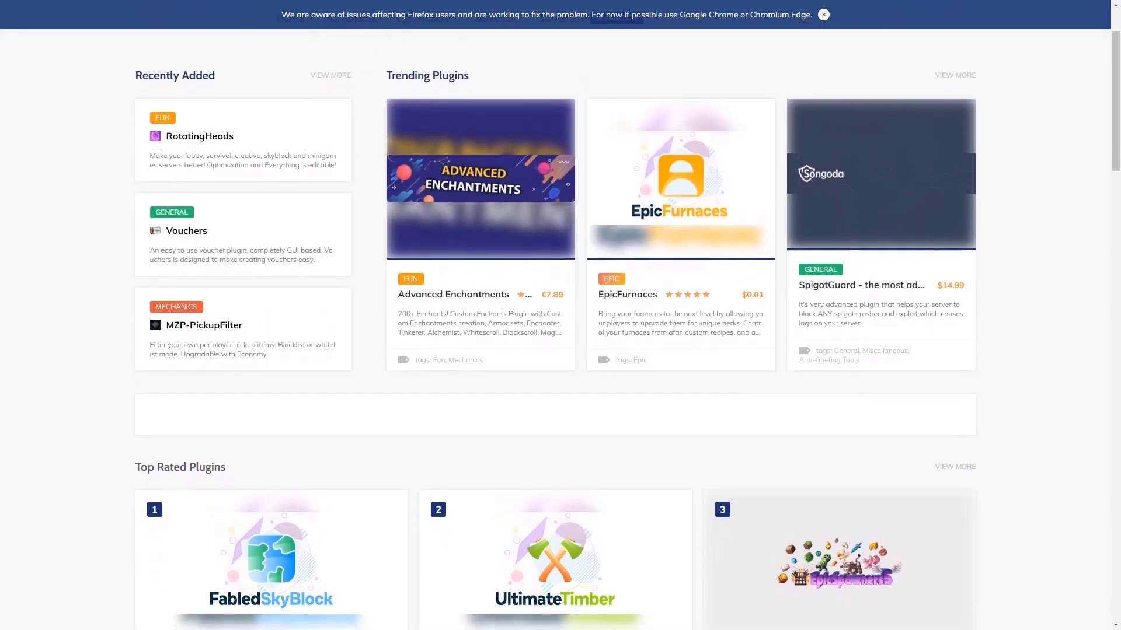